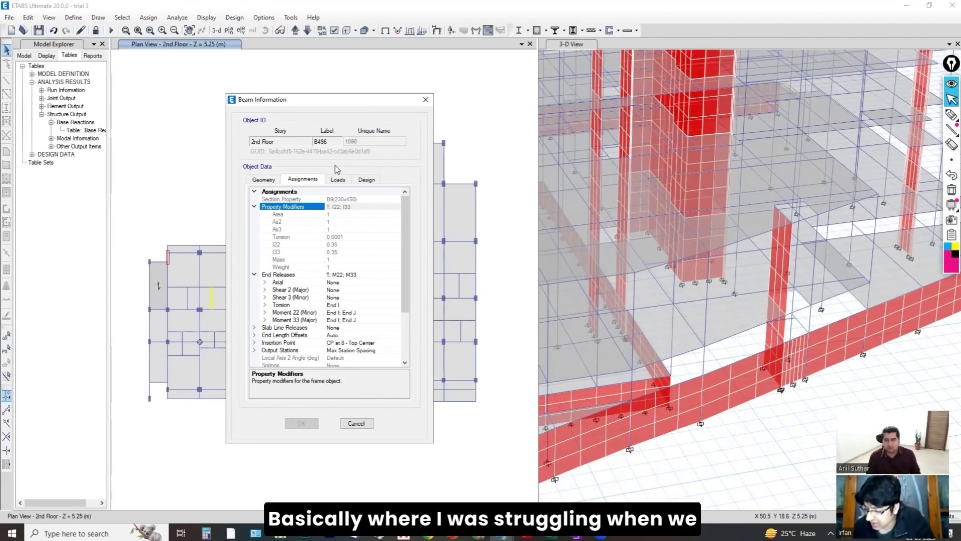
Step: Close the Beam Information window and bring up the Load Combinations list
left_click(425, 100)
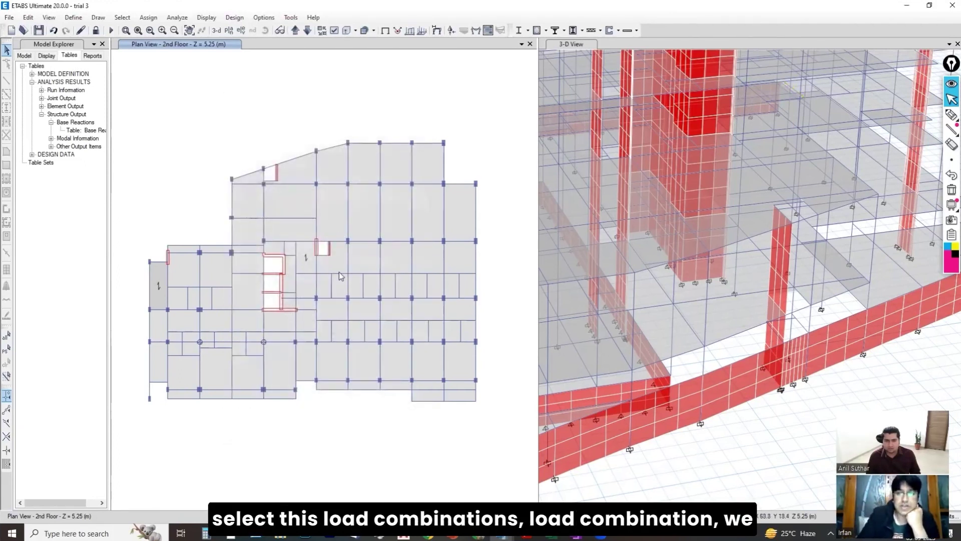
left_click(70, 19)
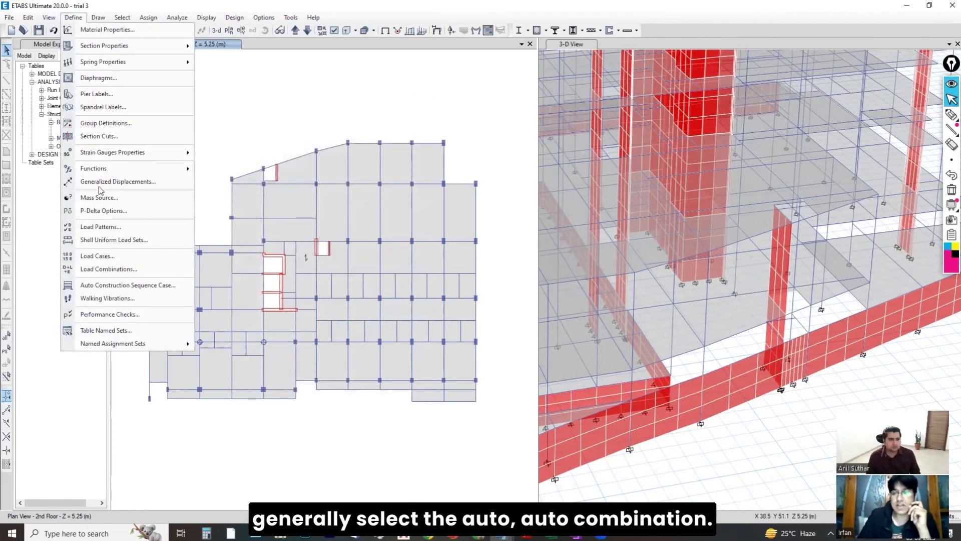
left_click(107, 270)
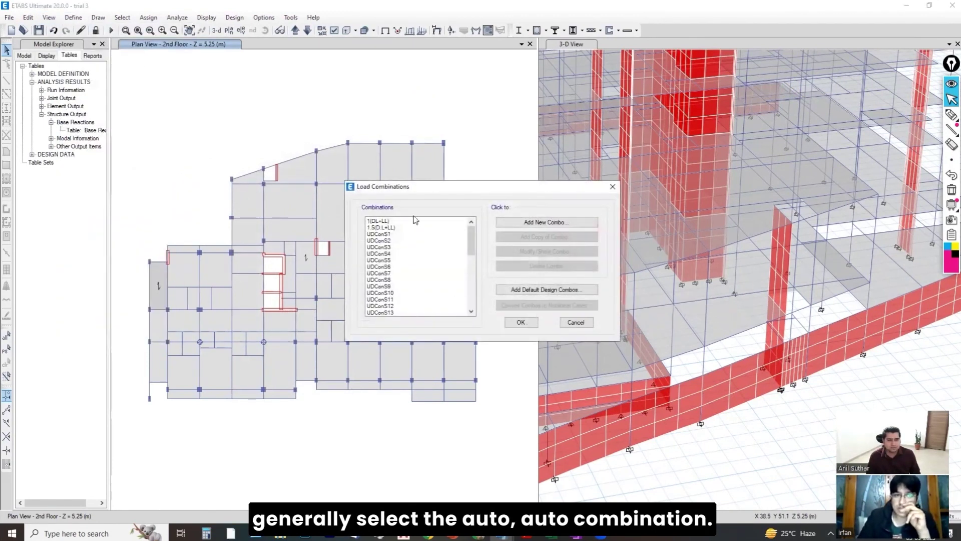
Step: Move the Load Combinations dialog aside and review the 1(DL+LL), 1.5(D.L+LL) and UDCon combos
left_click_drag(412, 192, 514, 187)
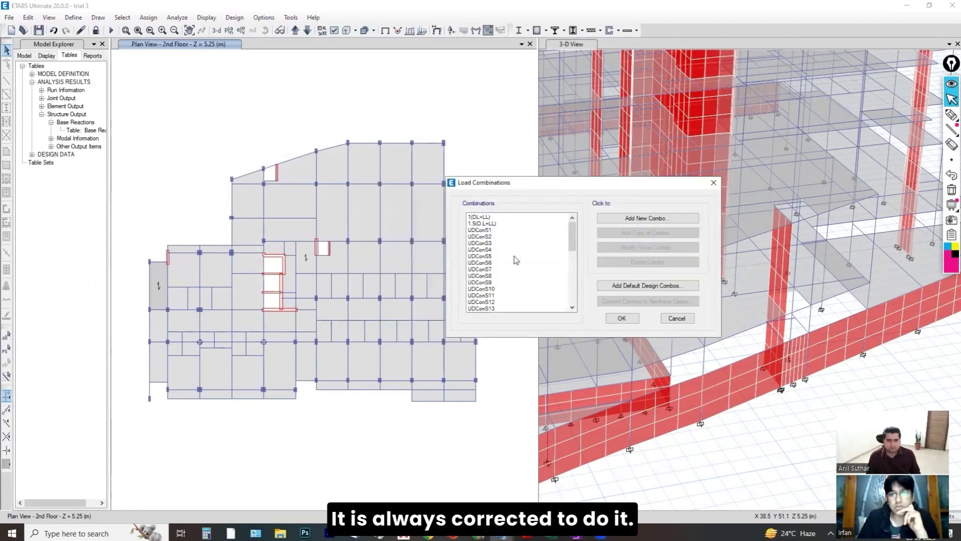
scroll(565, 246, "down", 7)
scroll(564, 254, "up", 10)
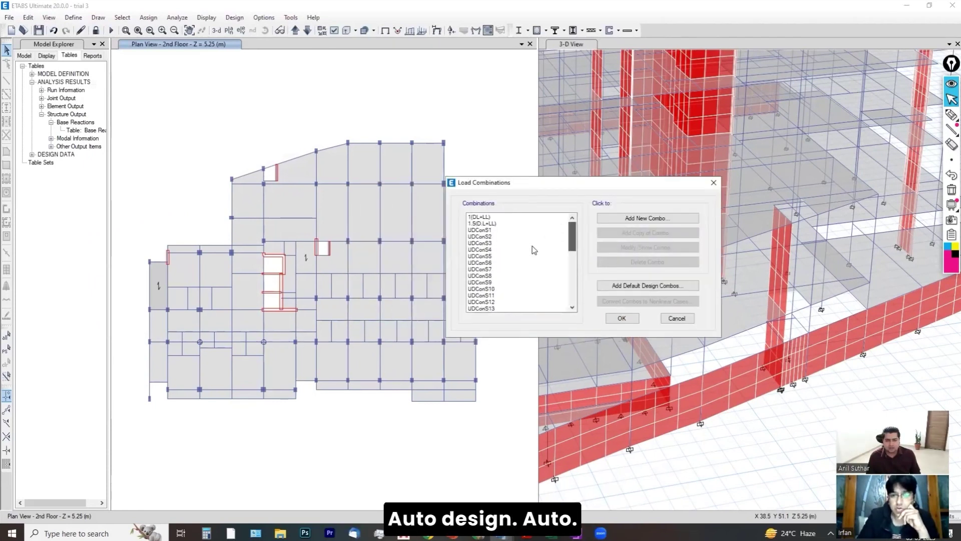
left_click_drag(524, 186, 626, 175)
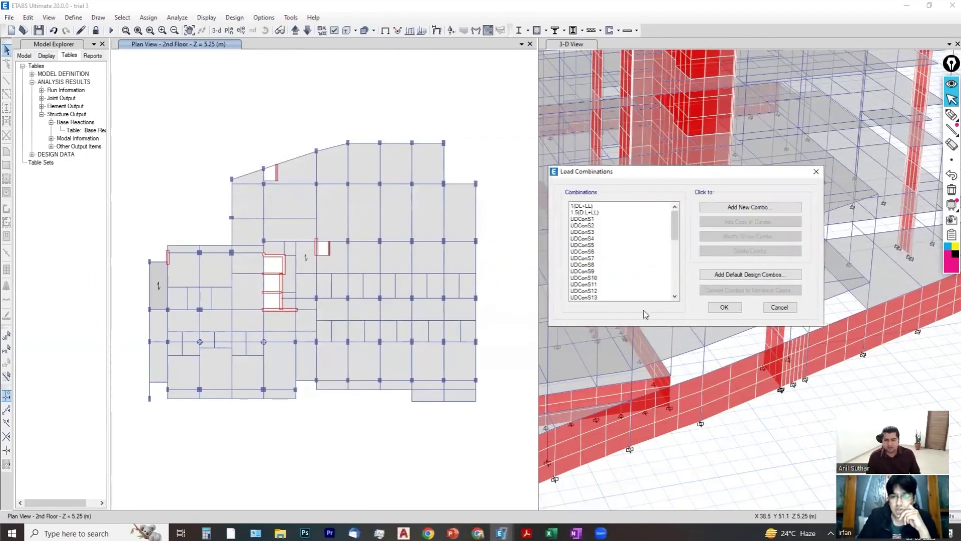
Step: Cancel Load Combinations and pen an L-shaped x-y axis arrow below the plan
left_click(787, 310)
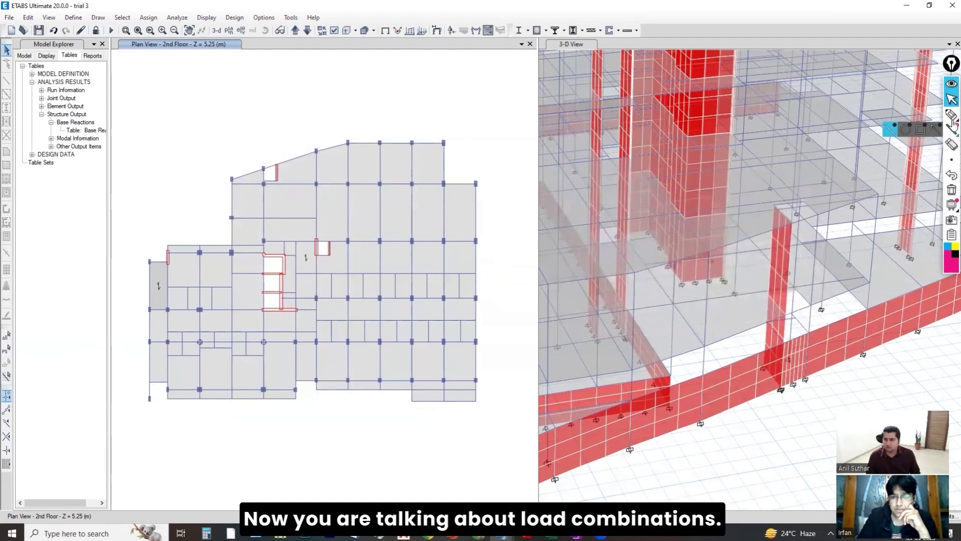
mouse_move(953, 119)
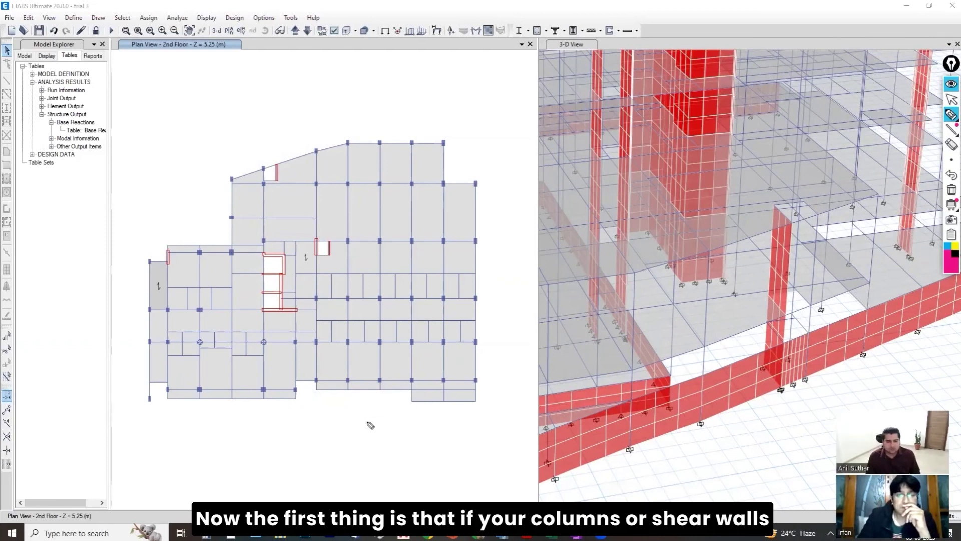
mouse_move(281, 417)
left_mouse_down()
mouse_move(280, 480)
mouse_move(370, 478)
mouse_move(366, 490)
left_mouse_up()
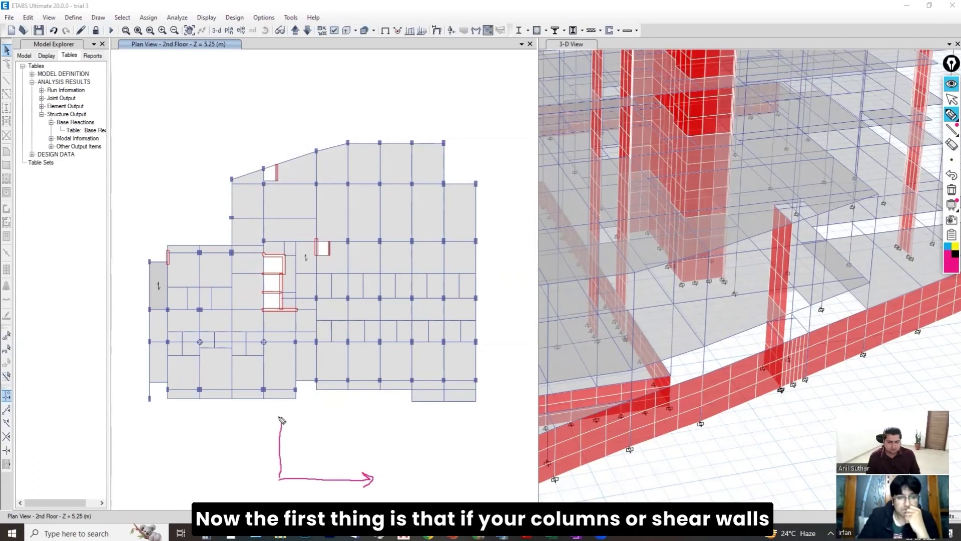
left_click_drag(273, 428, 301, 430)
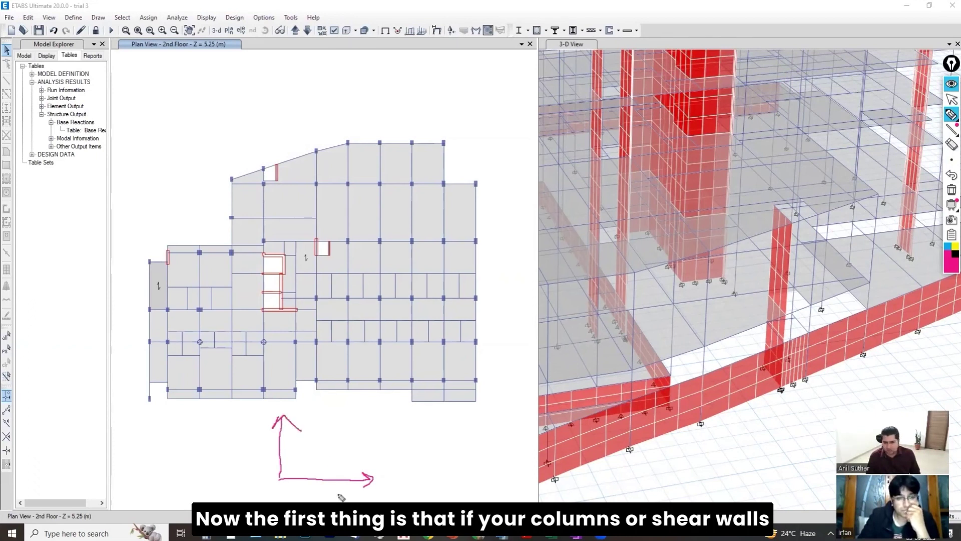
Step: Sketch one column along the x axis, one along the y axis, and a tilted column
mouse_move(340, 475)
left_mouse_down()
mouse_move(317, 474)
mouse_move(321, 486)
mouse_move(340, 478)
left_mouse_up()
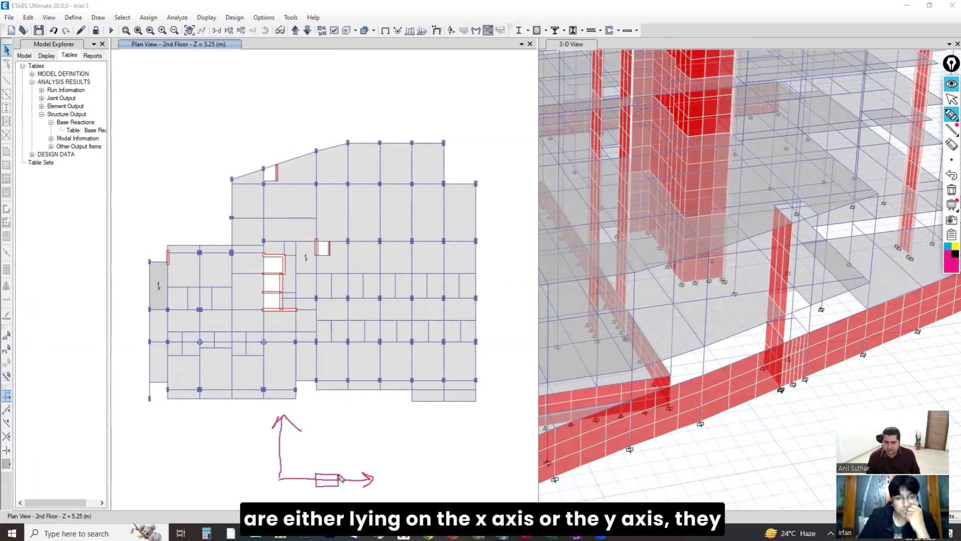
mouse_move(273, 456)
left_mouse_down()
mouse_move(287, 433)
mouse_move(277, 456)
left_mouse_up()
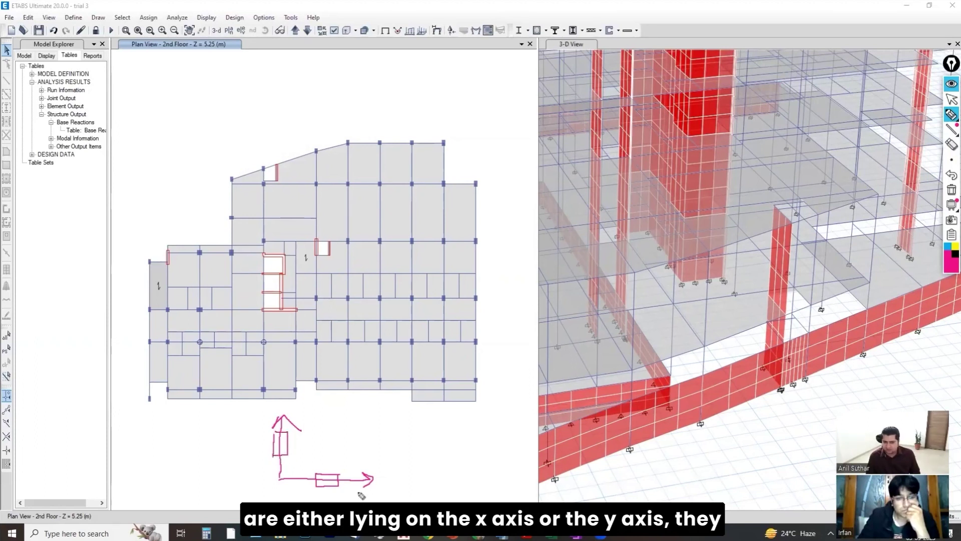
mouse_move(349, 468)
left_mouse_down()
mouse_move(348, 456)
mouse_move(383, 445)
mouse_move(376, 465)
mouse_move(356, 469)
left_mouse_up()
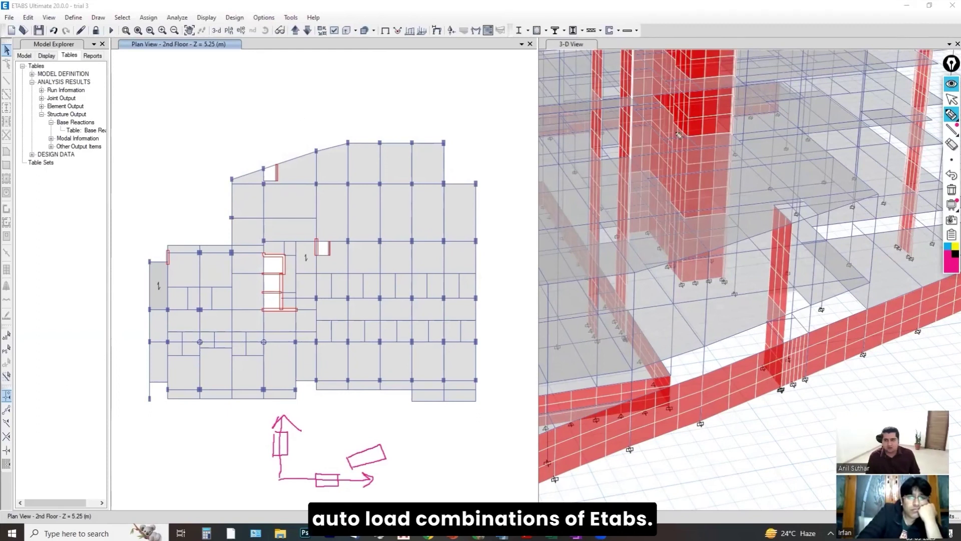
left_click(951, 99)
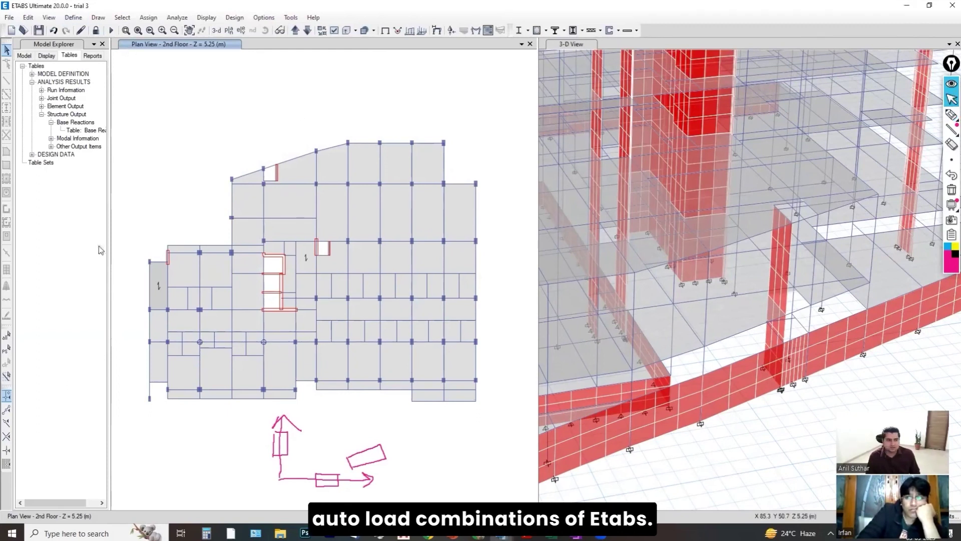
left_click(73, 17)
left_click(93, 269)
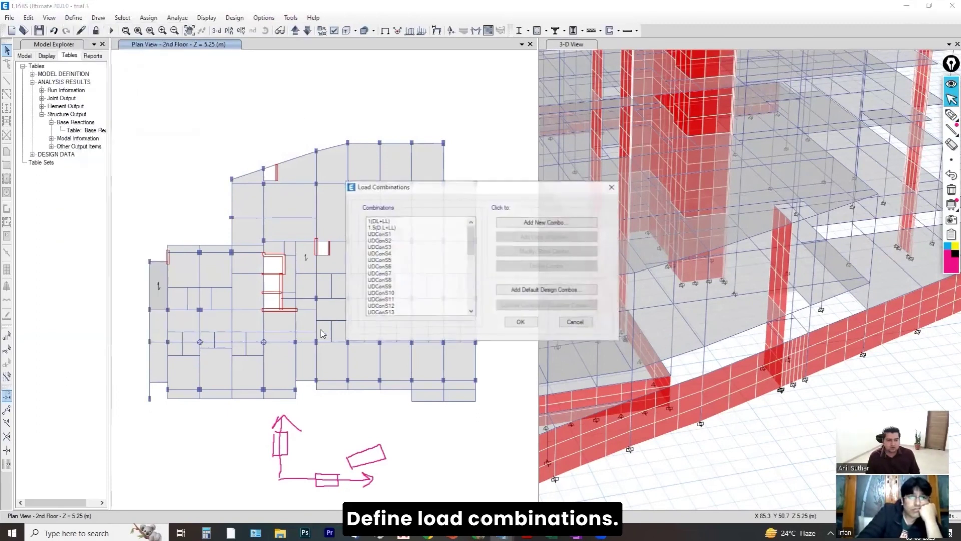
left_click(516, 291)
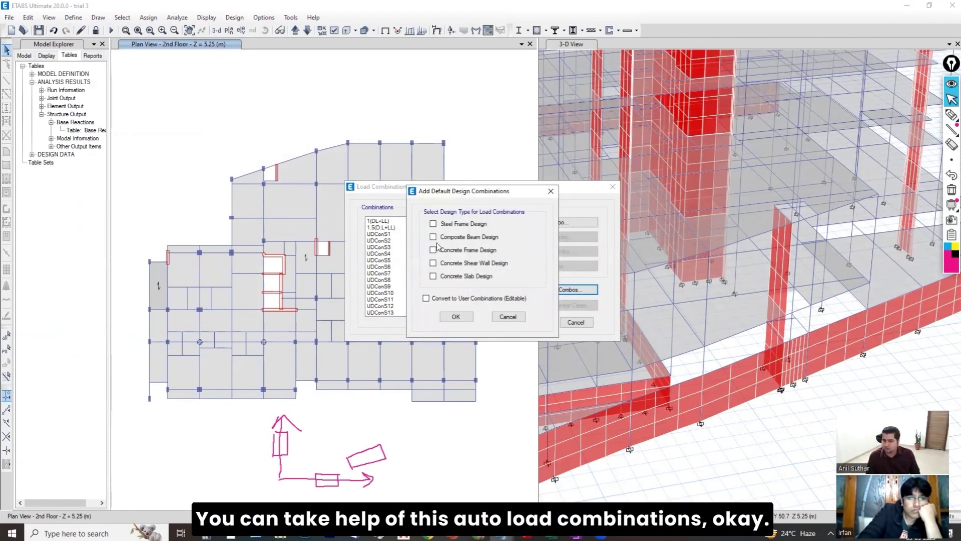
left_click(433, 263)
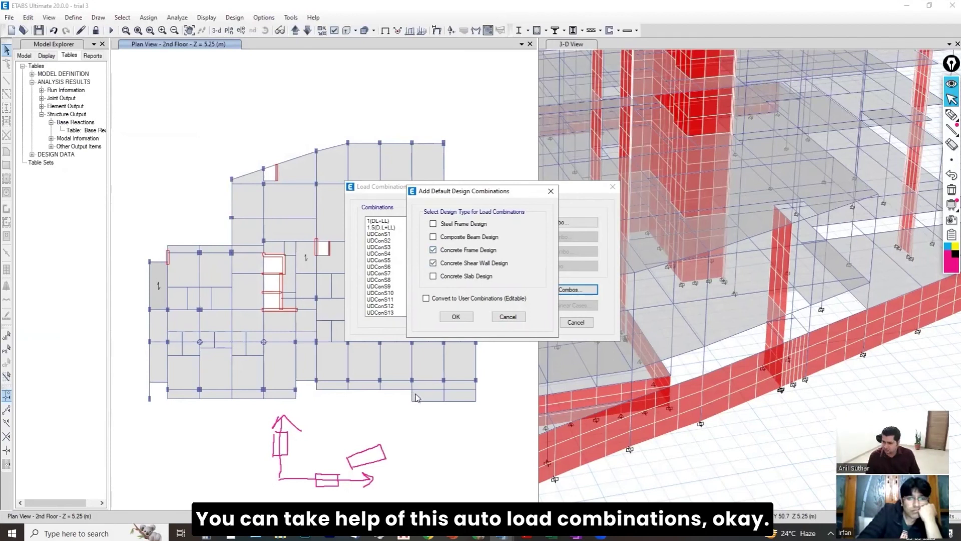
left_click(508, 320)
Step: Close the load combinations list and erase the tilted column sketch below the plan
left_click(519, 322)
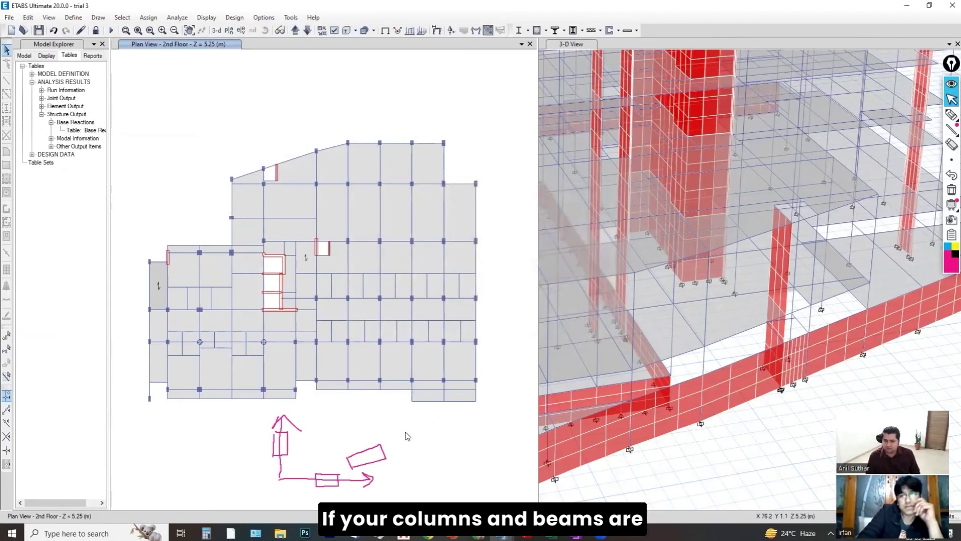
left_click(952, 144)
left_click(383, 457)
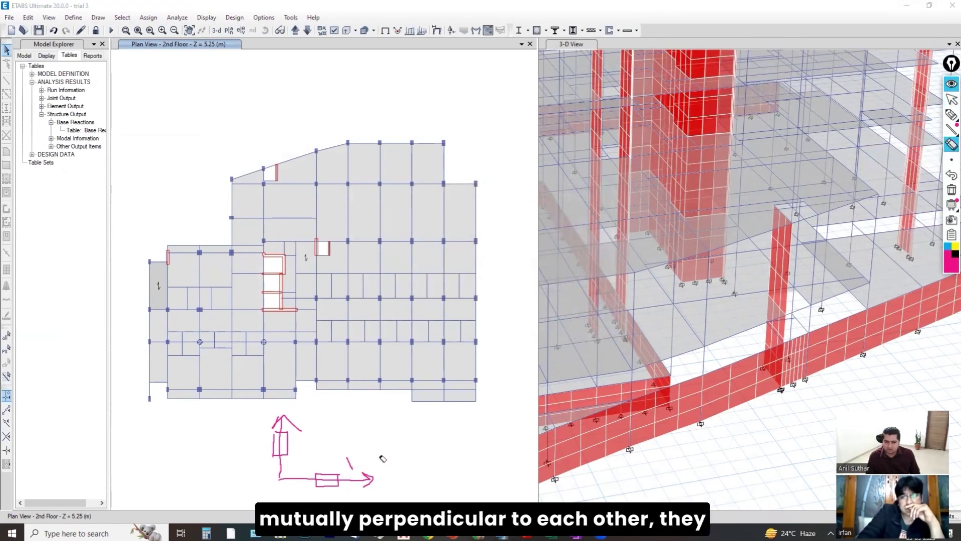
left_click(951, 100)
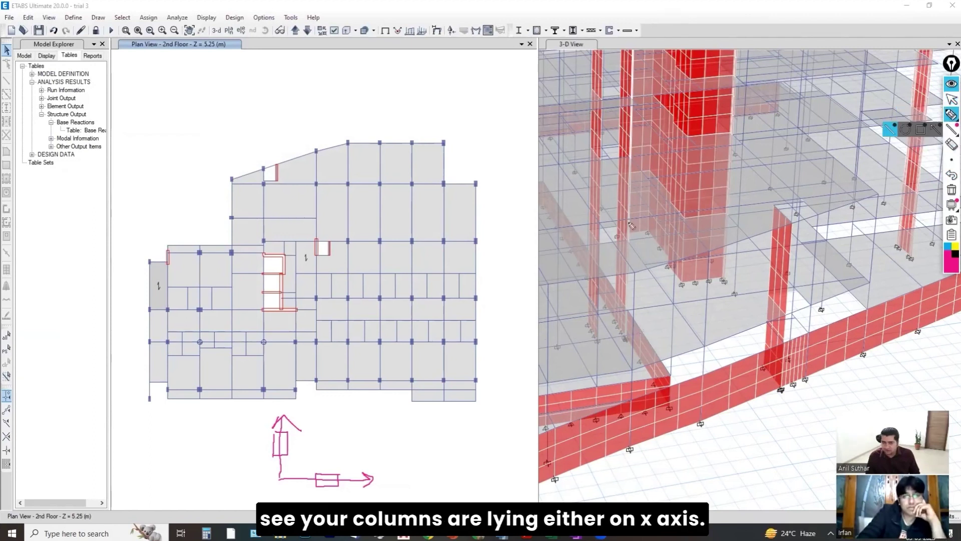
Step: Trace the bottom and right-block horizontal grid lines plus the left and central vertical lines
left_click_drag(167, 389, 465, 380)
left_click_drag(325, 341, 444, 340)
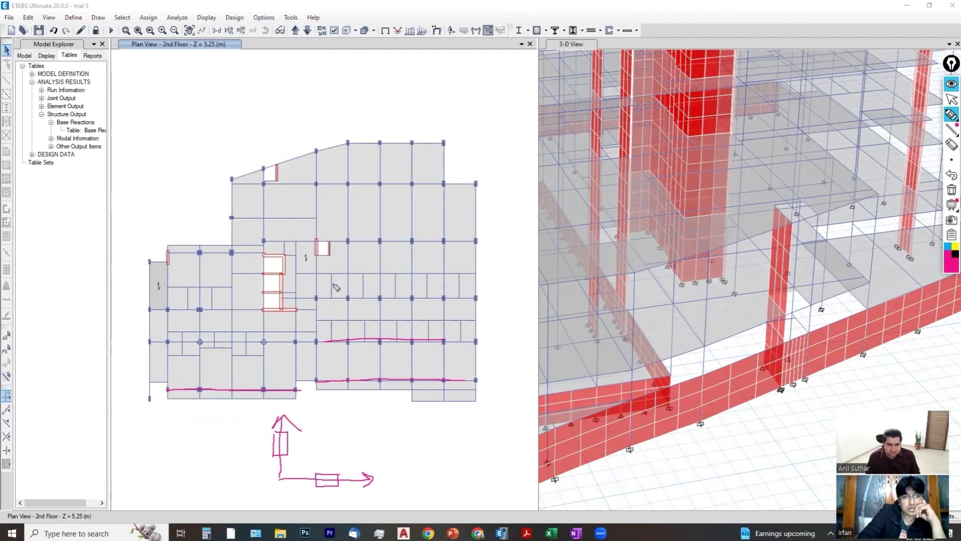
left_click_drag(335, 296, 443, 297)
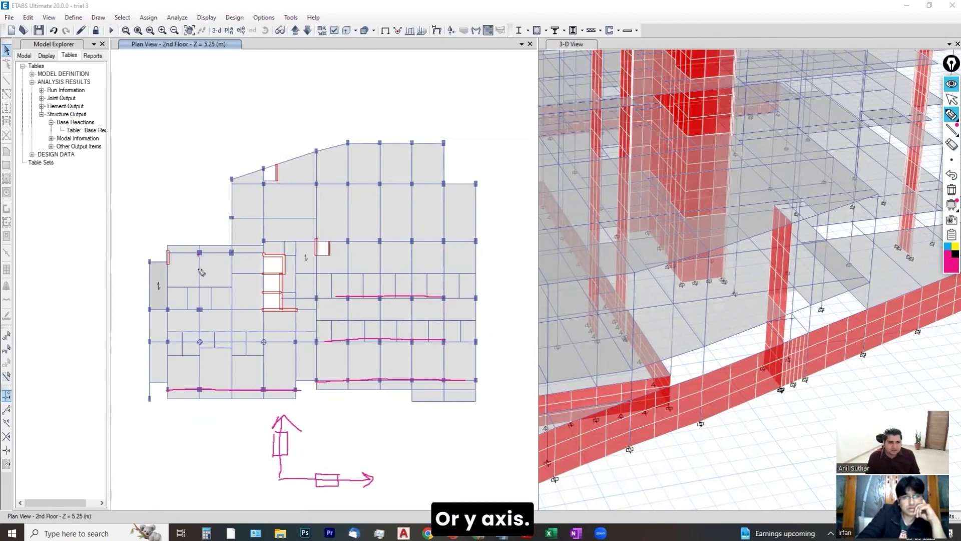
left_click_drag(198, 254, 204, 344)
left_click_drag(232, 252, 236, 343)
left_click_drag(265, 238, 265, 317)
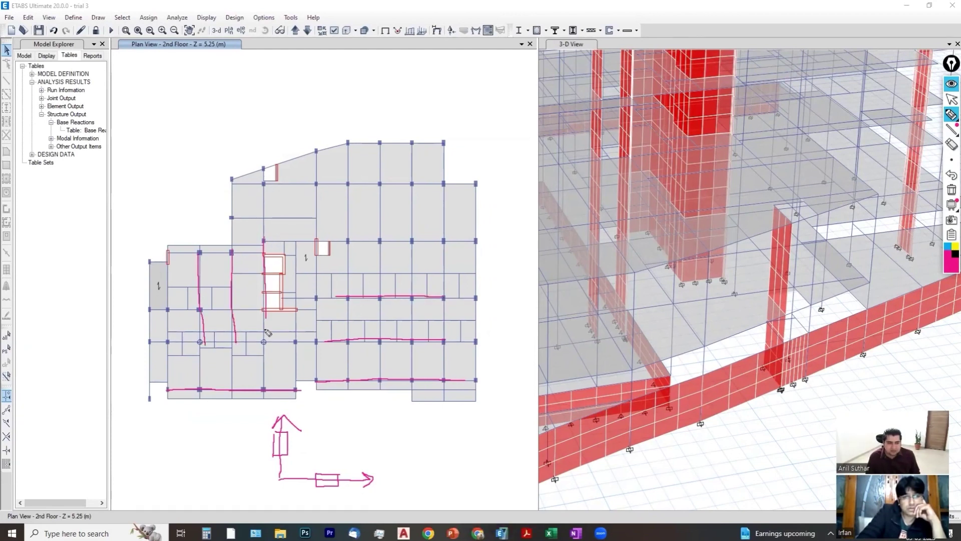
left_click_drag(316, 184, 316, 252)
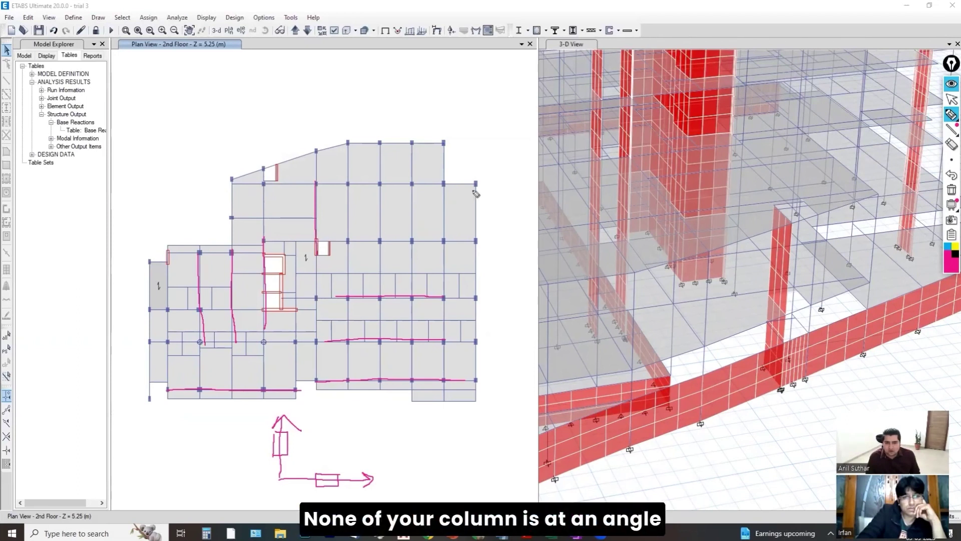
Step: Circle the angled top-right column and trace the upper block's horizontal and vertical grid lines
mouse_move(480, 183)
left_mouse_down()
mouse_move(468, 196)
mouse_move(484, 178)
left_mouse_up()
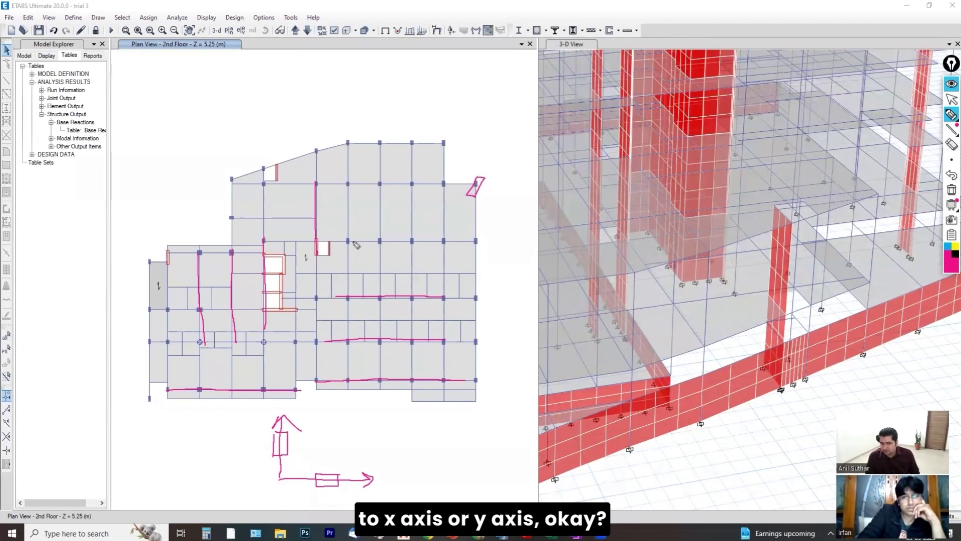
left_click_drag(353, 240, 483, 242)
left_click_drag(348, 138, 345, 234)
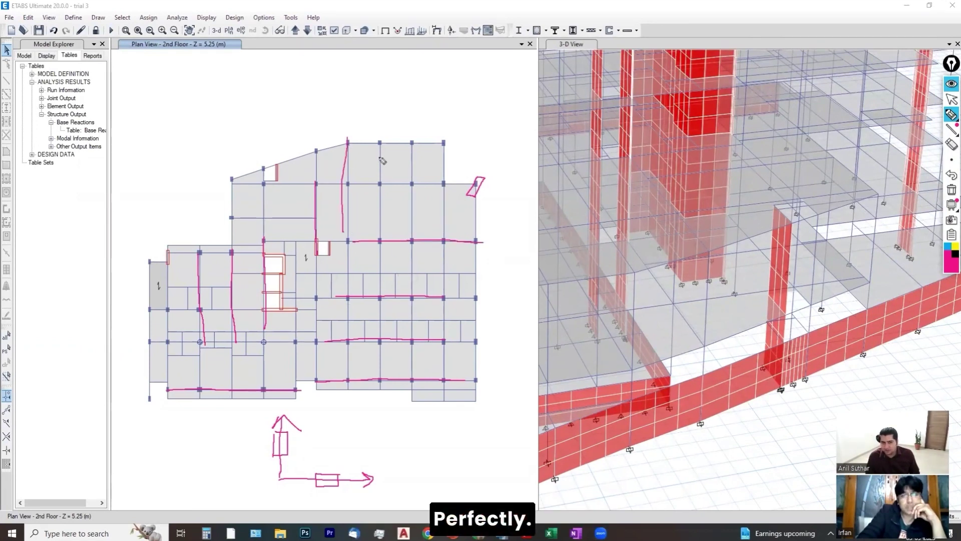
left_click_drag(380, 144, 383, 250)
left_click_drag(411, 149, 412, 241)
mouse_move(443, 153)
left_mouse_down()
mouse_move(442, 246)
mouse_move(480, 256)
mouse_move(513, 248)
mouse_move(521, 258)
mouse_move(442, 135)
mouse_move(453, 149)
left_mouse_up()
Step: Label the x arrow and add y arrows with labels above the vertical lines
mouse_move(440, 98)
left_mouse_down()
mouse_move(461, 121)
mouse_move(481, 91)
left_mouse_up()
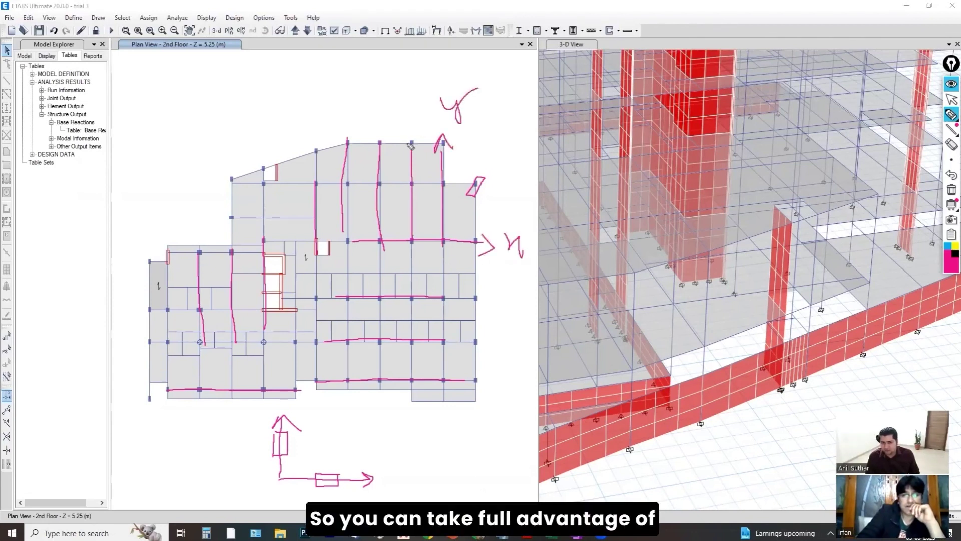
left_click_drag(405, 160, 422, 161)
mouse_move(402, 106)
left_mouse_down()
mouse_move(412, 144)
mouse_move(427, 110)
mouse_move(389, 151)
left_mouse_up()
left_click_drag(372, 105, 383, 136)
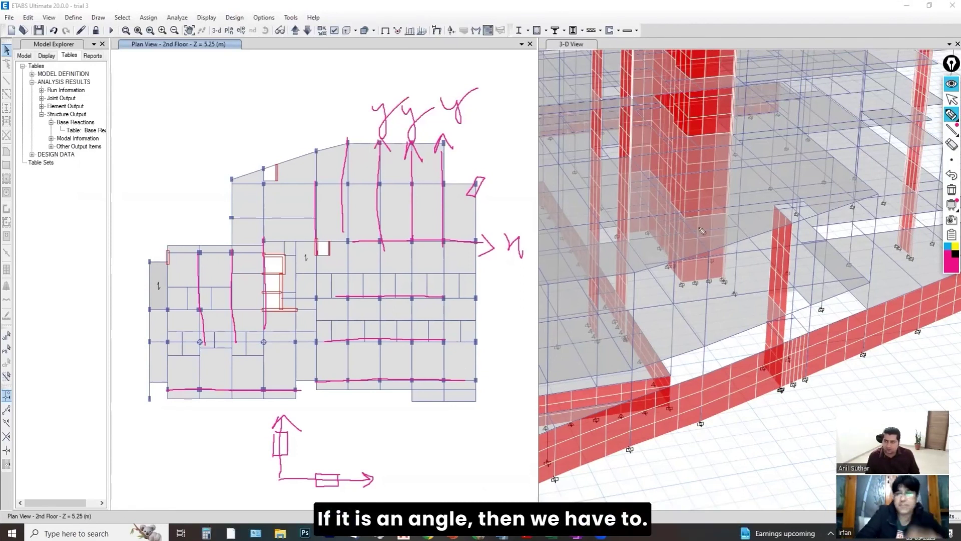
Step: Erase the old axis sketches and the pink grid-line strokes from the plan
left_click(951, 145)
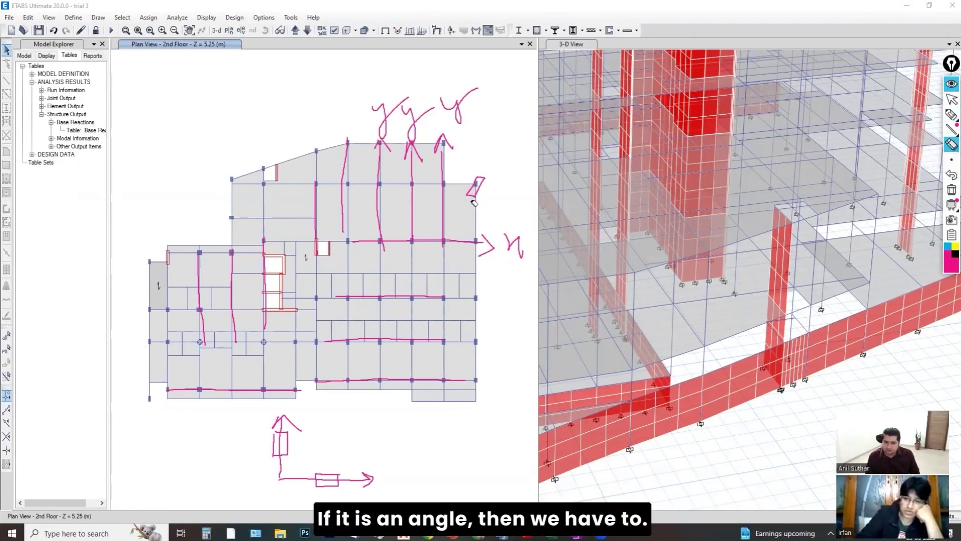
mouse_move(479, 190)
left_mouse_down()
mouse_move(494, 245)
mouse_move(349, 243)
mouse_move(445, 127)
mouse_move(414, 149)
mouse_move(242, 194)
mouse_move(254, 248)
mouse_move(268, 198)
left_mouse_up()
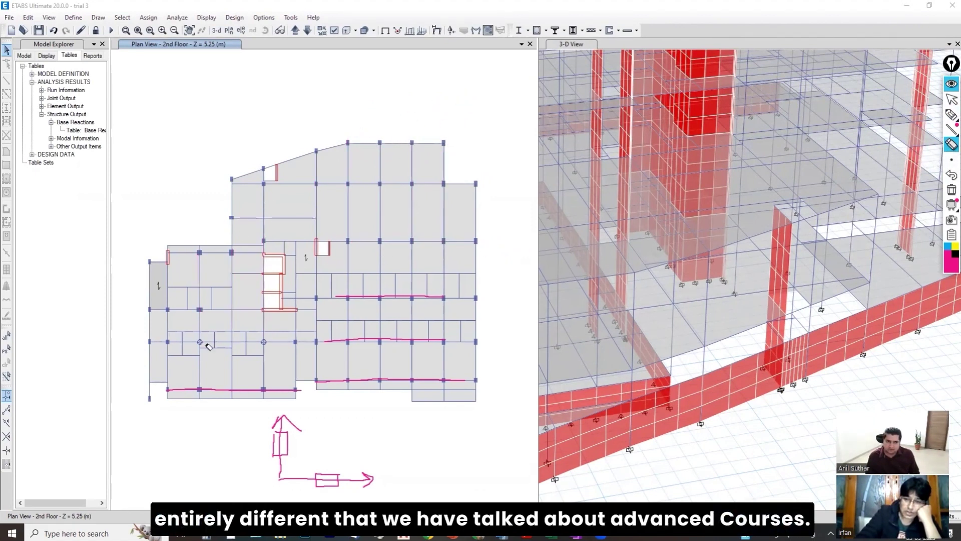
mouse_move(208, 346)
left_mouse_down()
mouse_move(234, 402)
mouse_move(445, 383)
left_mouse_up()
mouse_move(404, 349)
left_mouse_down()
mouse_move(413, 302)
mouse_move(430, 300)
left_mouse_up()
Step: Sketch a rotated column labelled x and y, then write 0.3 Ey + above the plan
left_click(952, 116)
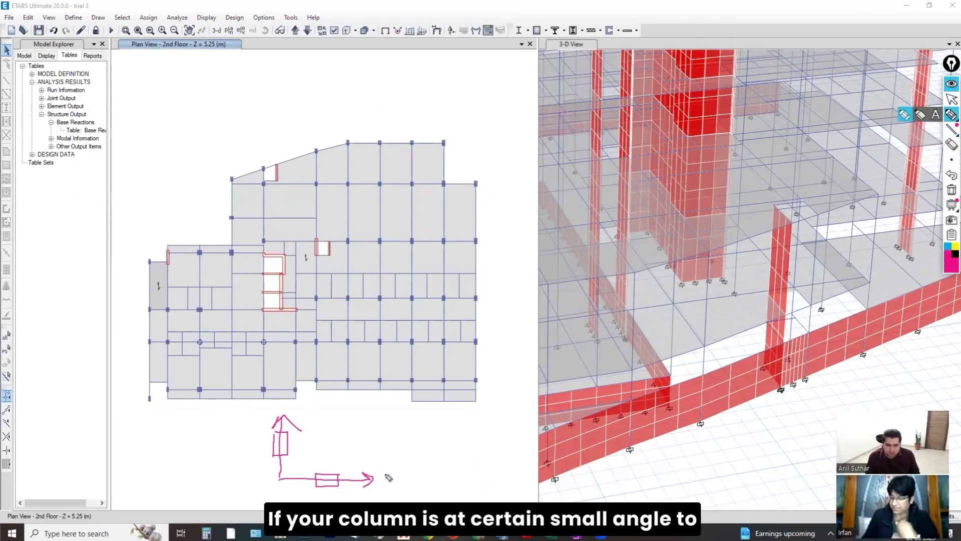
mouse_move(411, 460)
left_mouse_down()
mouse_move(382, 463)
mouse_move(399, 470)
mouse_move(412, 459)
left_mouse_up()
left_click_drag(386, 495, 399, 495)
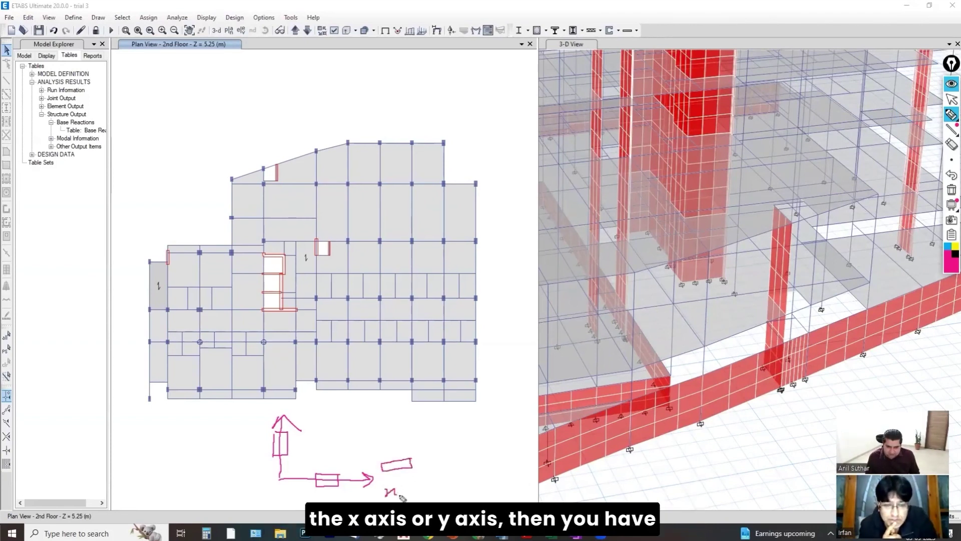
left_click_drag(361, 443, 371, 444)
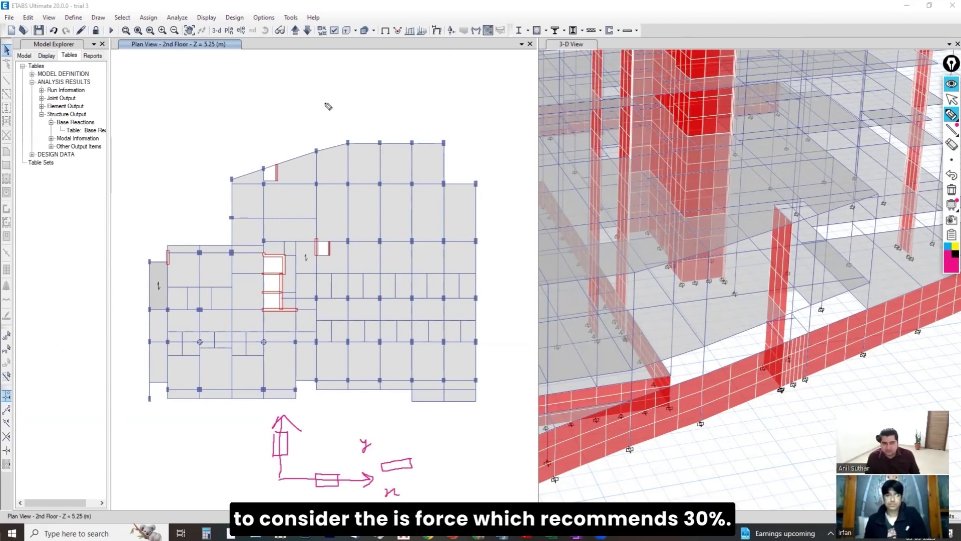
mouse_move(316, 101)
left_mouse_down()
mouse_move(360, 119)
mouse_move(372, 107)
mouse_move(361, 103)
mouse_move(369, 141)
left_mouse_up()
mouse_move(404, 106)
left_mouse_down()
mouse_move(422, 105)
mouse_move(414, 115)
mouse_move(449, 103)
mouse_move(499, 121)
mouse_move(526, 98)
left_mouse_up()
Step: Complete the formula as Ex + 0.3 Ey + 0.3 Ez above the plan
left_click(461, 106)
mouse_move(499, 111)
left_mouse_down()
mouse_move(515, 109)
mouse_move(531, 132)
left_mouse_up()
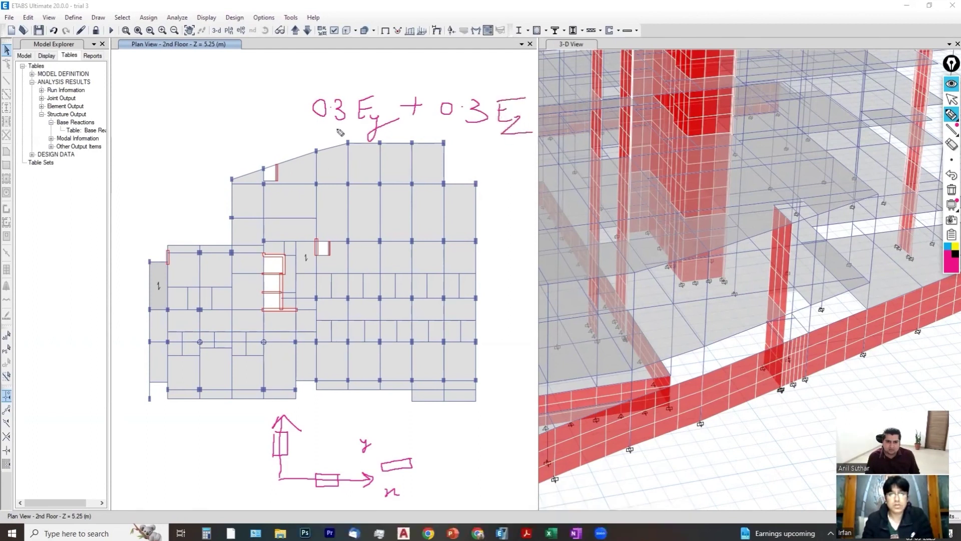
left_click_drag(287, 105, 303, 104)
left_click_drag(299, 98, 300, 113)
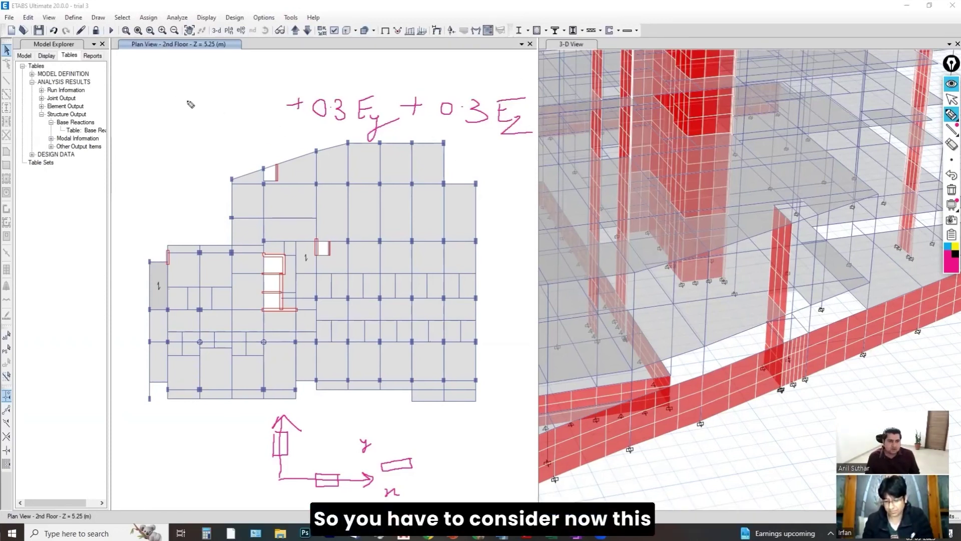
mouse_move(204, 92)
left_mouse_down()
mouse_move(197, 116)
mouse_move(226, 114)
mouse_move(230, 87)
mouse_move(243, 133)
mouse_move(303, 106)
mouse_move(293, 123)
left_mouse_up()
Step: Box the Ex term and the + 0.3 Ey + 0.3 Ez terms, adding an arrow to them
left_click_drag(157, 146, 257, 148)
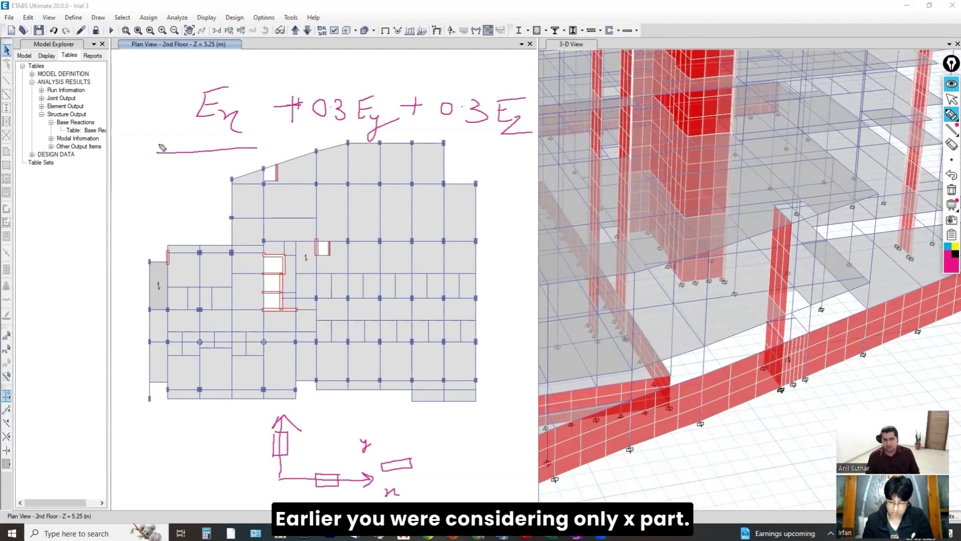
mouse_move(173, 69)
left_mouse_down()
mouse_move(172, 142)
mouse_move(258, 98)
mouse_move(258, 149)
left_mouse_up()
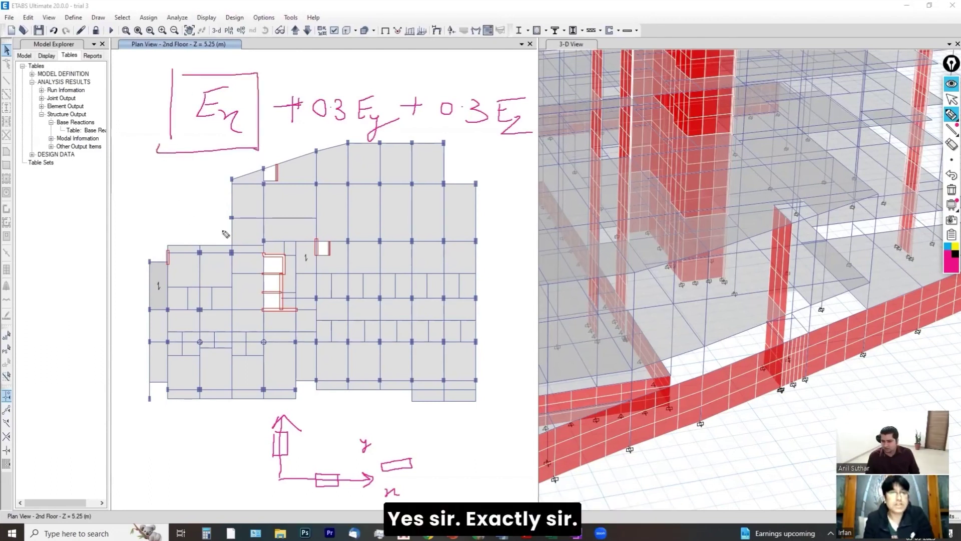
mouse_move(522, 73)
left_mouse_down()
mouse_move(296, 75)
mouse_move(274, 95)
mouse_move(458, 149)
mouse_move(531, 138)
mouse_move(518, 74)
mouse_move(496, 75)
left_mouse_up()
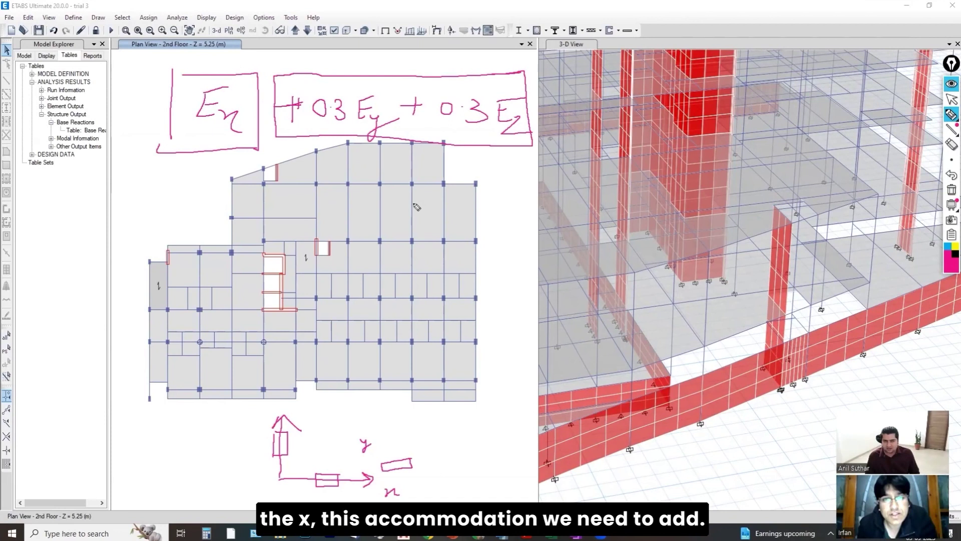
mouse_move(414, 66)
left_mouse_down()
mouse_move(422, 81)
mouse_move(471, 54)
left_mouse_up()
mouse_move(412, 73)
left_mouse_down()
mouse_move(421, 82)
mouse_move(519, 55)
left_mouse_up()
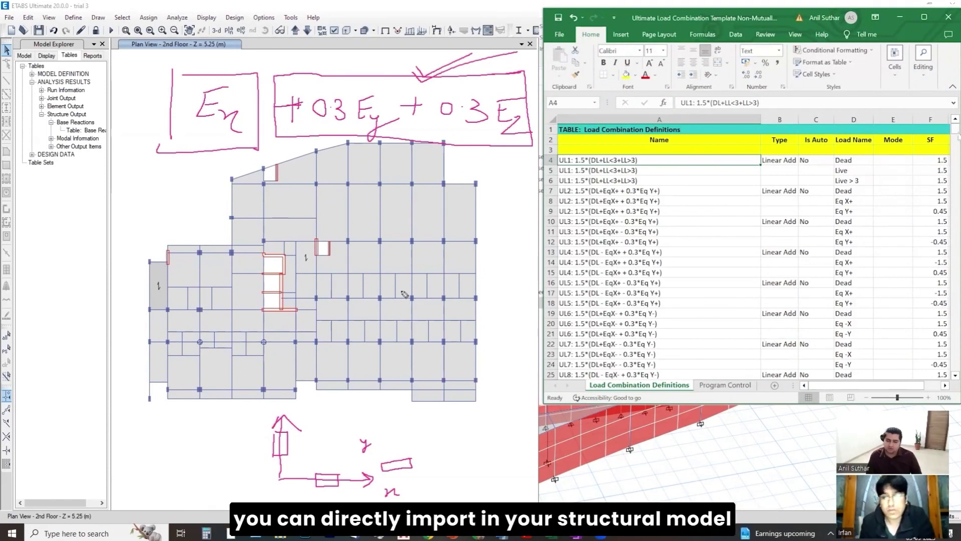
Step: Scroll the Excel template down to rows UL108–UL113 with TH X, TH Y and TH Z loads
left_click_drag(956, 132, 956, 136)
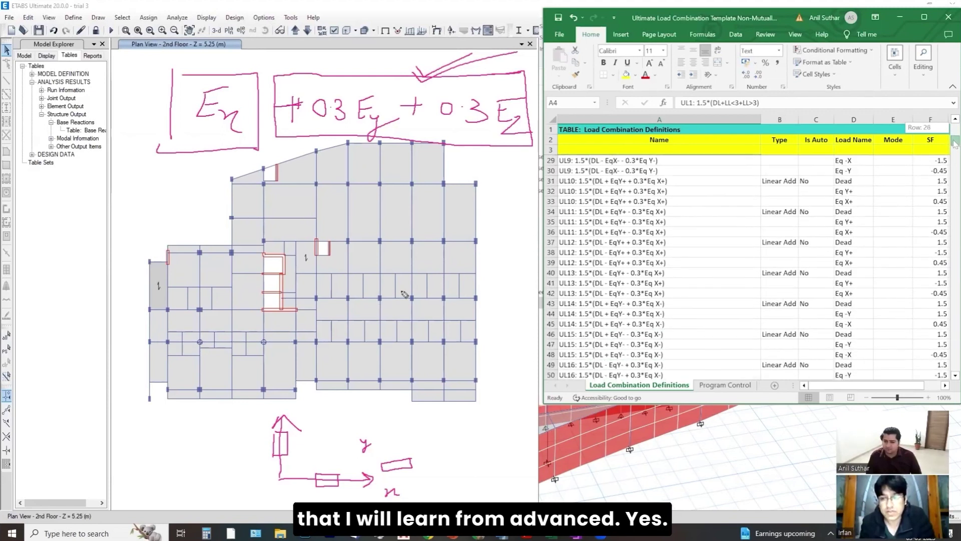
left_click_drag(956, 146, 956, 352)
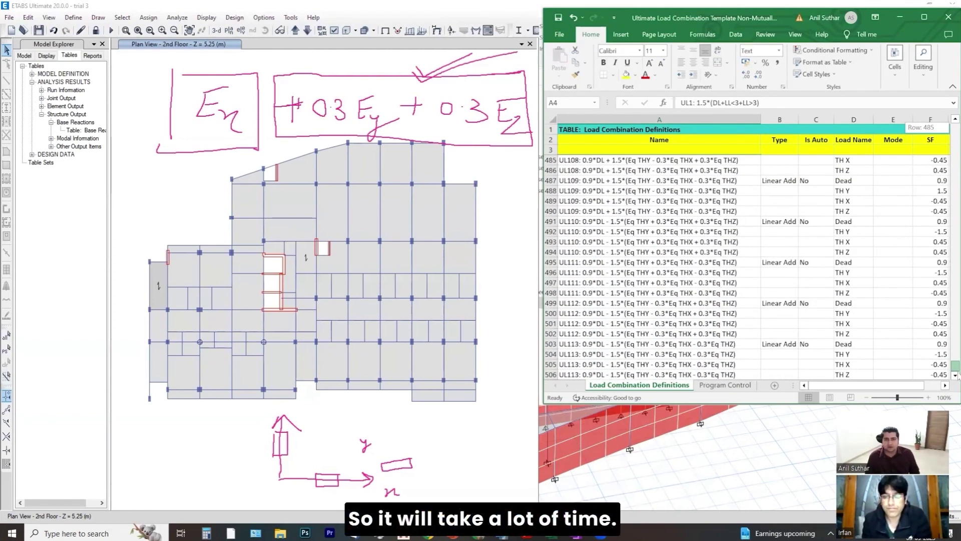
Step: Minimize Excel and erase the formula, leftover Ez, column sketch and y label in ETABS
left_click(899, 17)
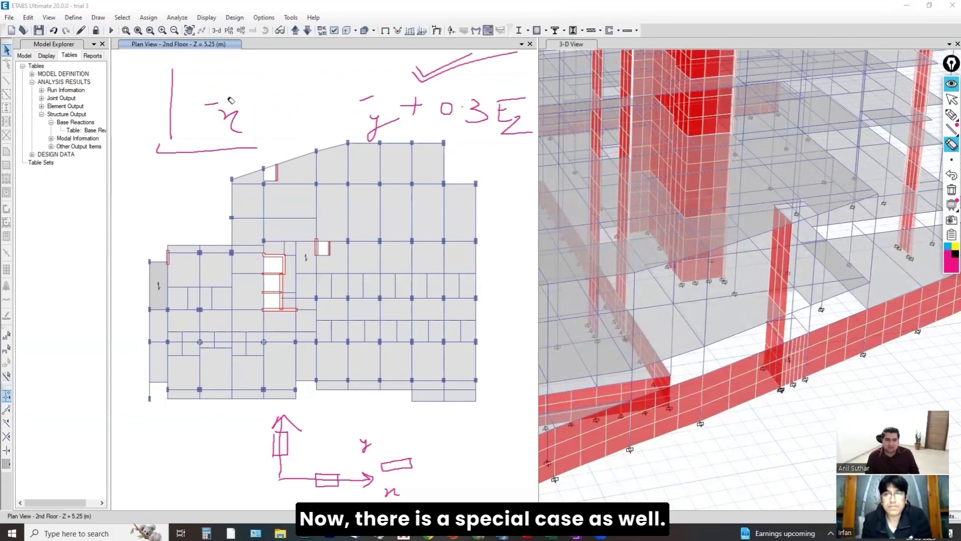
mouse_move(231, 100)
left_mouse_down()
mouse_move(206, 124)
mouse_move(415, 146)
mouse_move(355, 103)
mouse_move(397, 81)
mouse_move(481, 88)
mouse_move(474, 133)
left_mouse_up()
mouse_move(411, 458)
left_mouse_down()
mouse_move(392, 463)
mouse_move(368, 448)
left_mouse_up()
left_click(949, 122)
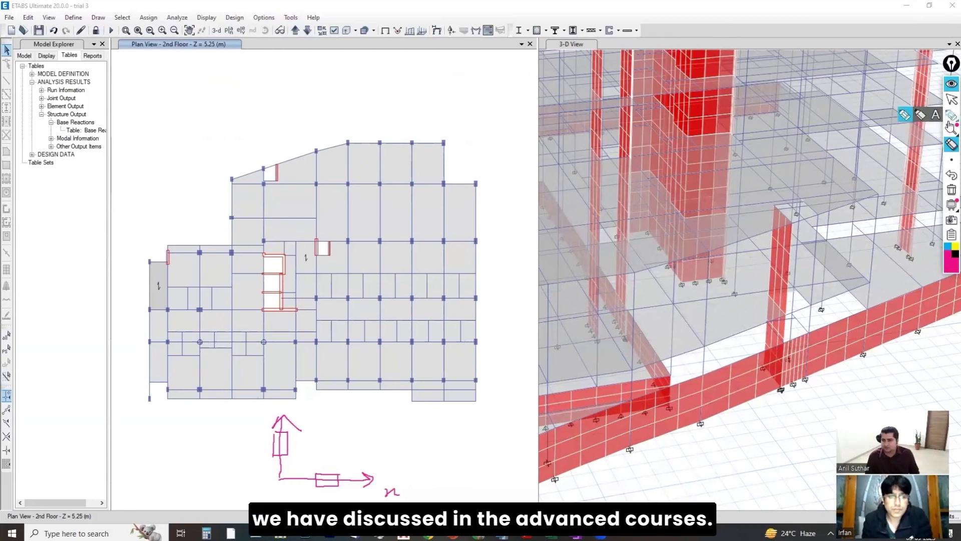
Step: Pen a 45-degree rotated column with its own x and y arrows and write SRSS beside it
left_click(951, 130)
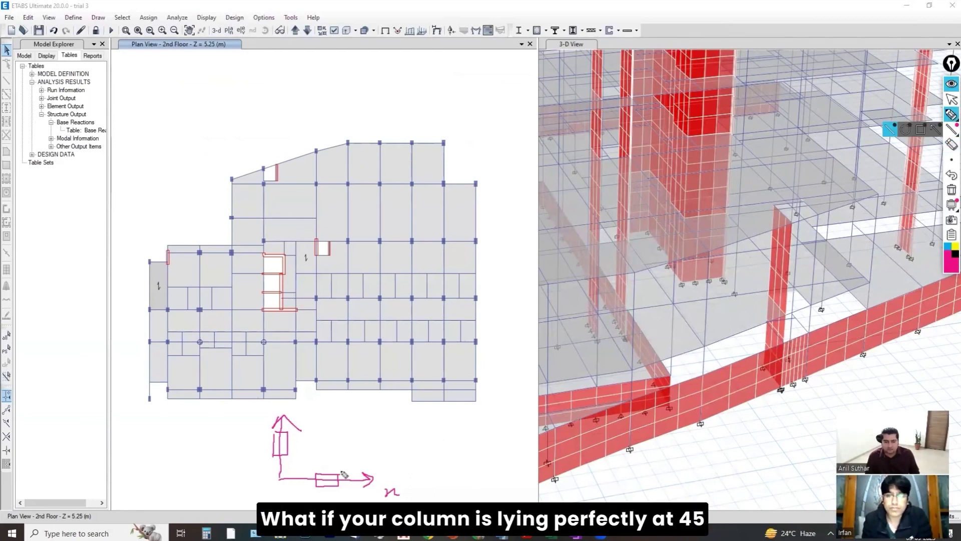
mouse_move(369, 426)
left_mouse_down()
mouse_move(342, 443)
mouse_move(350, 452)
mouse_move(374, 441)
mouse_move(369, 429)
mouse_move(402, 448)
mouse_move(394, 450)
mouse_move(416, 443)
left_mouse_up()
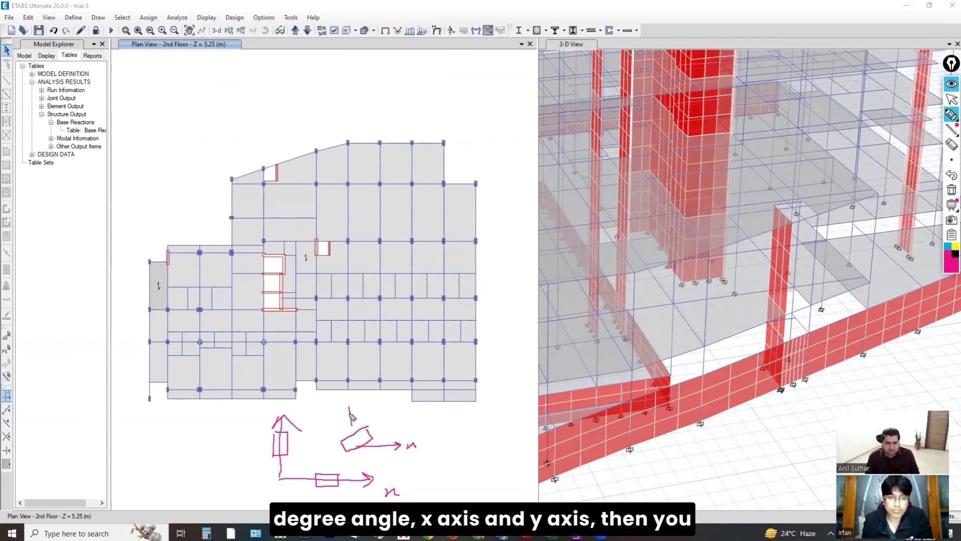
mouse_move(344, 414)
left_mouse_down()
mouse_move(354, 413)
mouse_move(341, 409)
mouse_move(333, 428)
left_mouse_up()
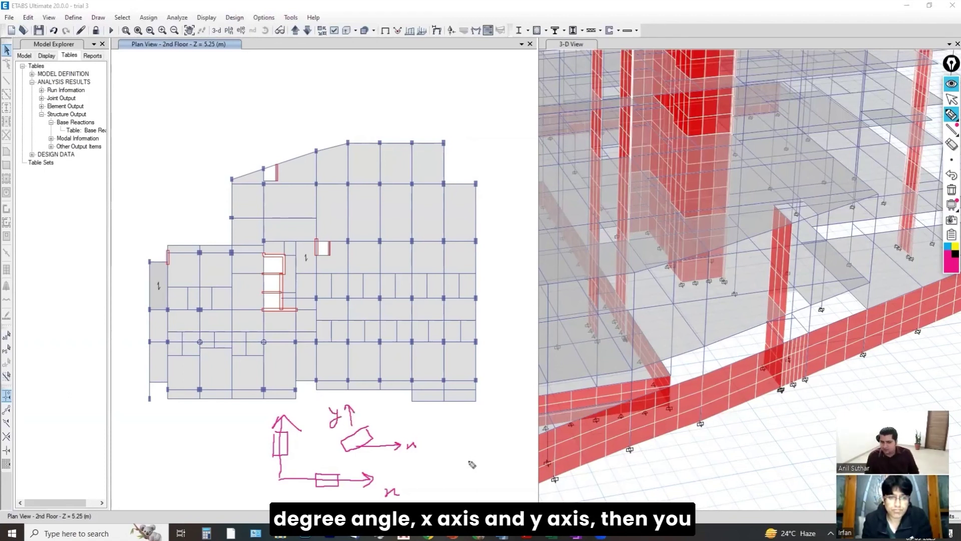
mouse_move(459, 419)
left_mouse_down()
mouse_move(477, 423)
mouse_move(472, 428)
mouse_move(496, 440)
left_mouse_up()
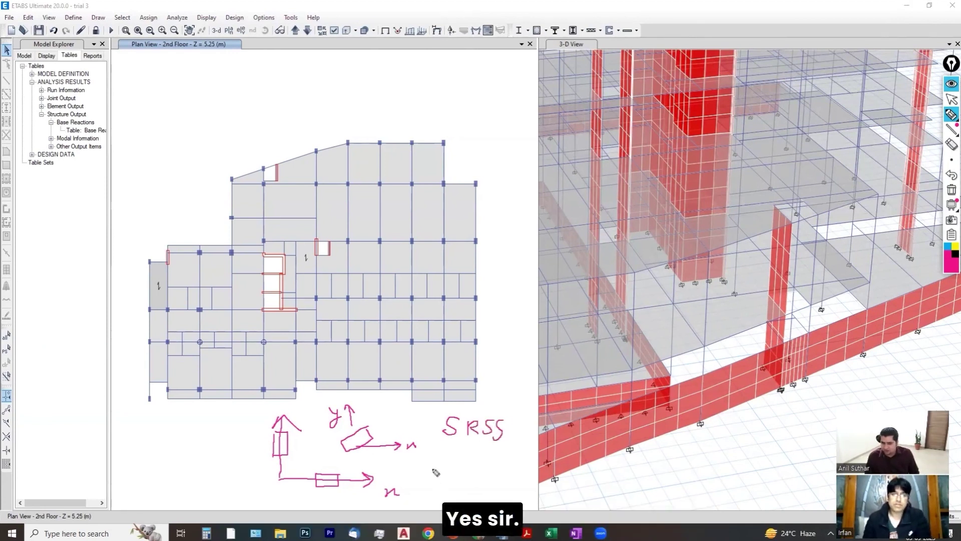
Step: Write √(Ex² + Ey² + Ez²) under SRSS and draw a callout line from the plan's top slab
mouse_move(436, 457)
left_mouse_down()
mouse_move(452, 475)
mouse_move(476, 464)
mouse_move(488, 473)
mouse_move(522, 463)
mouse_move(518, 472)
left_mouse_up()
left_click_drag(533, 459, 538, 485)
left_click_drag(449, 444, 509, 454)
left_click_drag(526, 448, 536, 454)
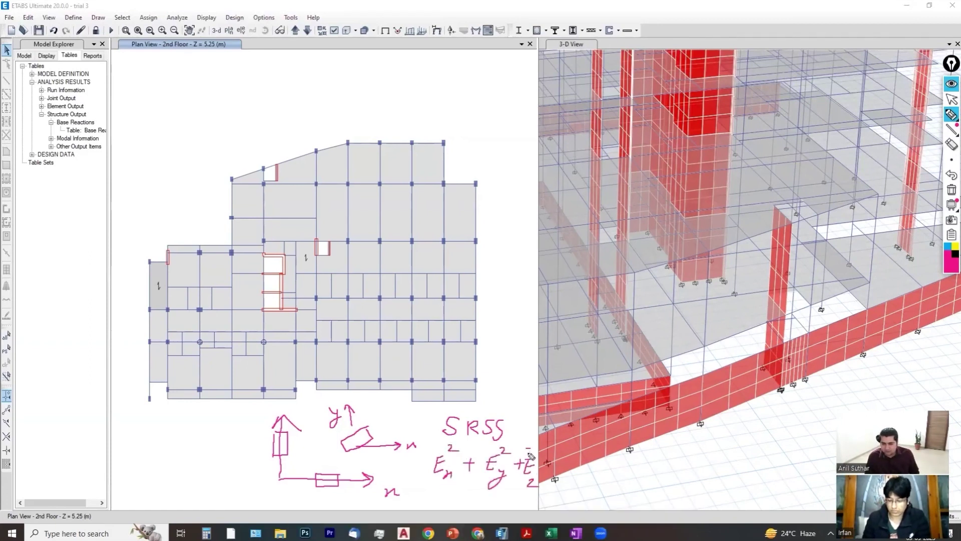
mouse_move(411, 473)
left_mouse_down()
mouse_move(431, 439)
mouse_move(538, 435)
left_mouse_up()
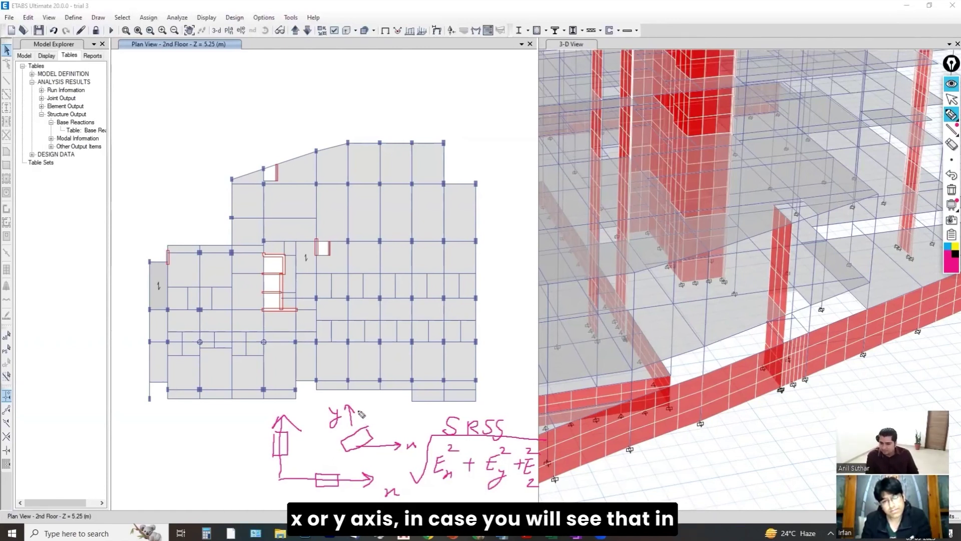
mouse_move(205, 84)
left_mouse_down()
mouse_move(296, 153)
mouse_move(296, 170)
mouse_move(342, 173)
mouse_move(344, 150)
mouse_move(419, 93)
left_mouse_up()
Step: Outline the angled slab with callout lines and draw two callout boxes above the plan
left_click_drag(323, 178, 325, 241)
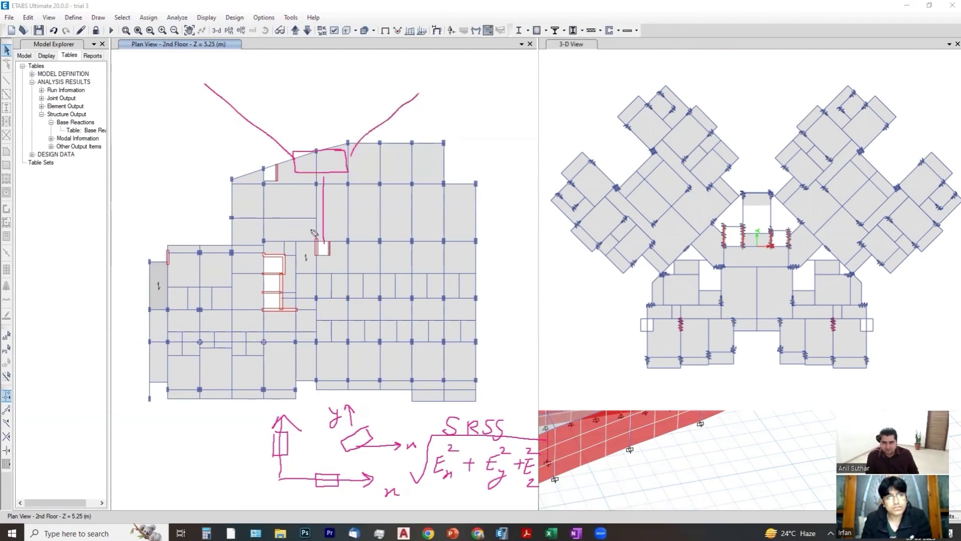
mouse_move(359, 209)
left_mouse_down()
mouse_move(314, 246)
mouse_move(359, 208)
left_mouse_up()
mouse_move(194, 75)
left_mouse_down()
mouse_move(254, 121)
mouse_move(269, 85)
mouse_move(194, 75)
left_mouse_up()
mouse_move(370, 78)
left_mouse_down()
mouse_move(373, 114)
mouse_move(420, 102)
mouse_move(372, 90)
left_mouse_up()
Step: Mark 45° at the slab edge, tick both callout boxes, and circle the SRSS label
left_click_drag(354, 171, 447, 160)
mouse_move(382, 142)
left_mouse_down()
mouse_move(373, 162)
mouse_move(425, 128)
left_mouse_up()
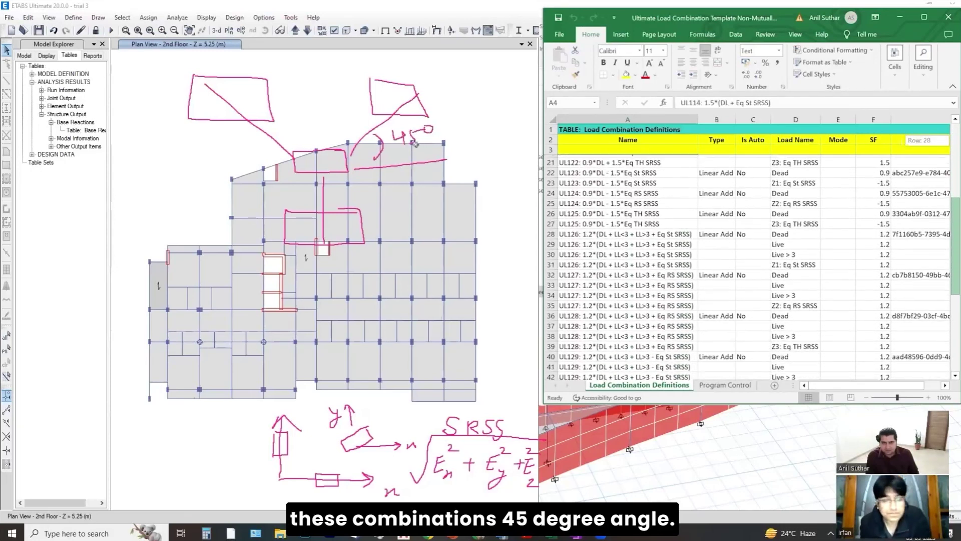
left_click_drag(424, 75, 466, 59)
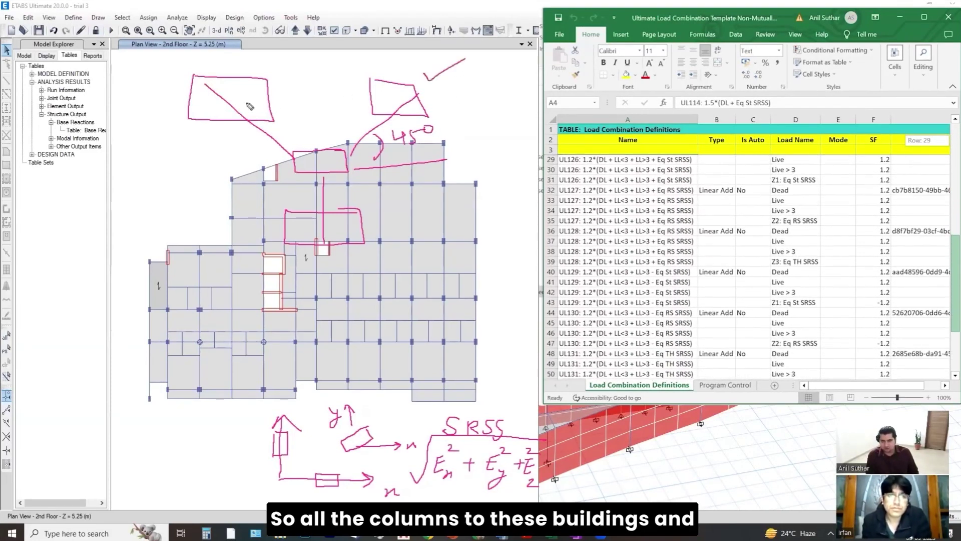
left_click_drag(246, 71, 295, 57)
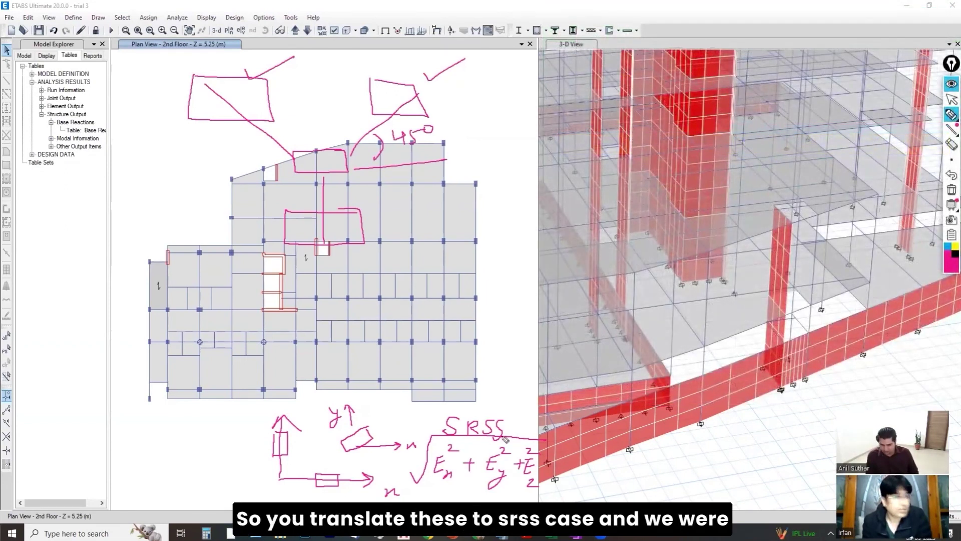
mouse_move(513, 436)
left_mouse_down()
mouse_move(437, 424)
mouse_move(490, 446)
left_mouse_up()
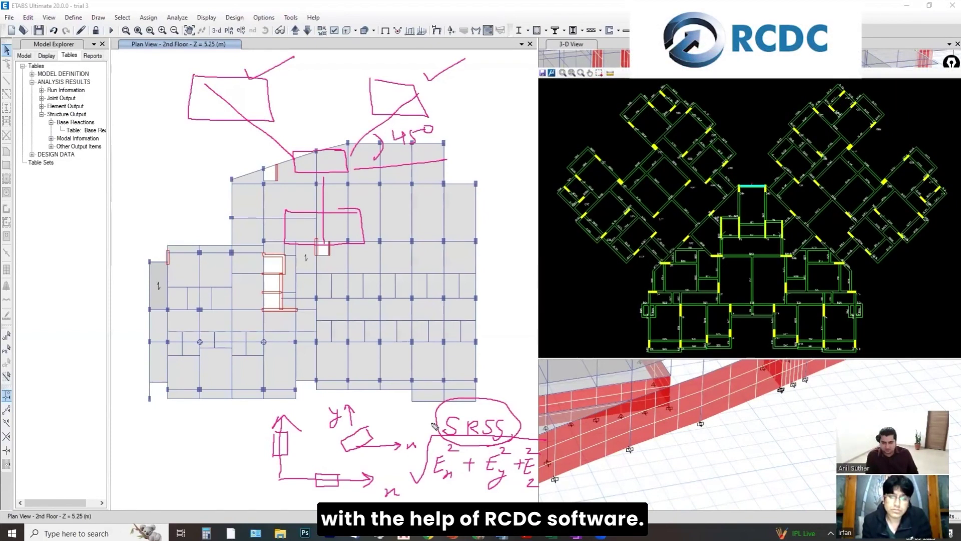
Step: Sketch three pen arrows pointing at plan columns, then erase all the ink
left_click_drag(229, 160, 234, 141)
mouse_move(408, 150)
left_mouse_down()
mouse_move(410, 176)
mouse_move(416, 158)
left_mouse_up()
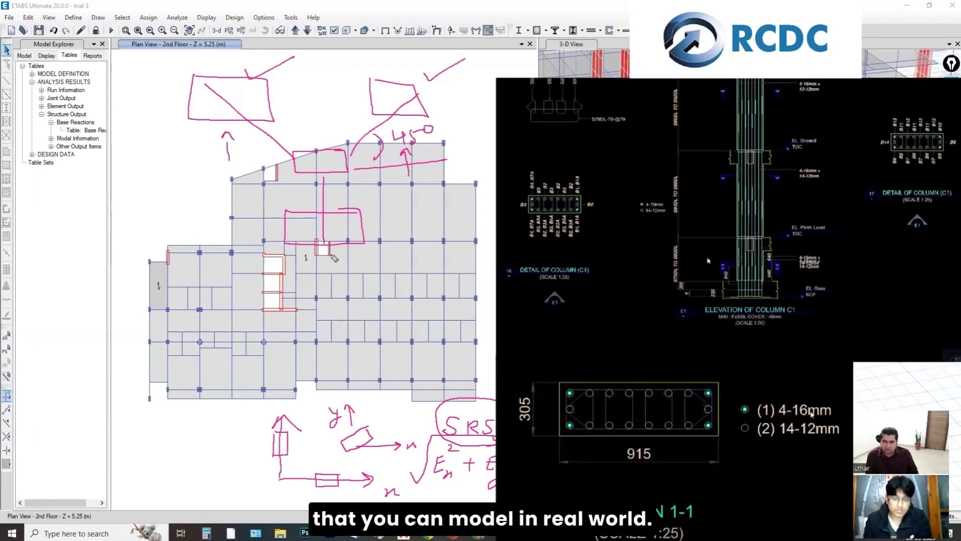
mouse_move(326, 287)
left_mouse_down()
mouse_move(325, 264)
mouse_move(333, 274)
left_mouse_up()
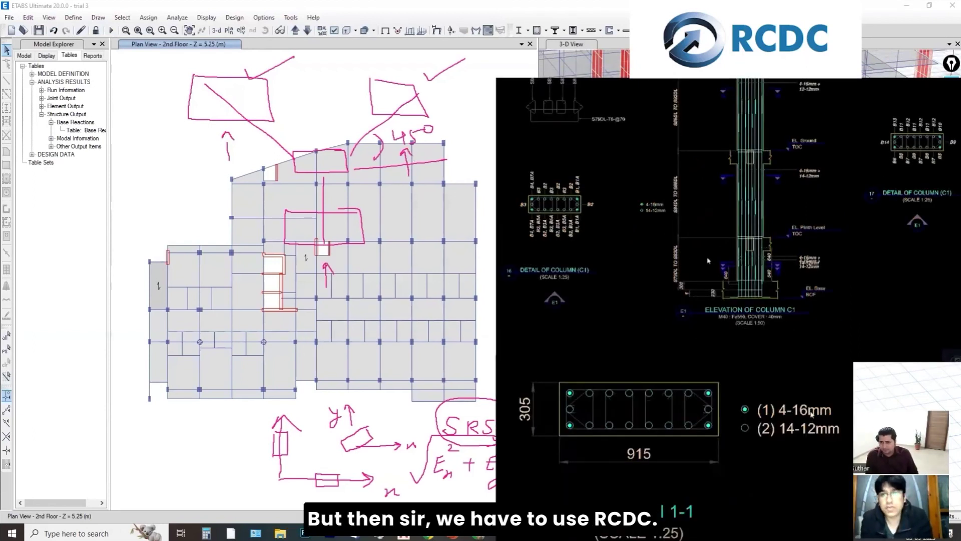
key("e")
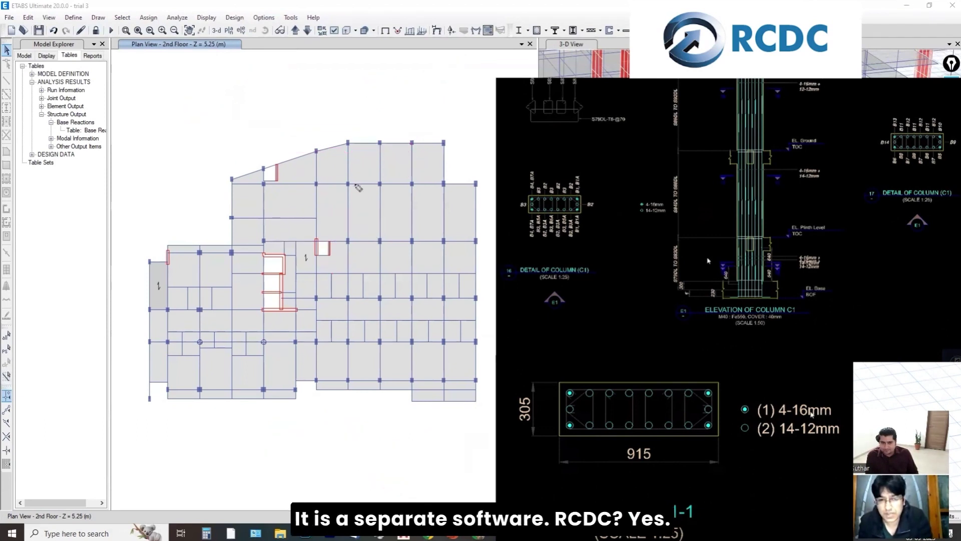